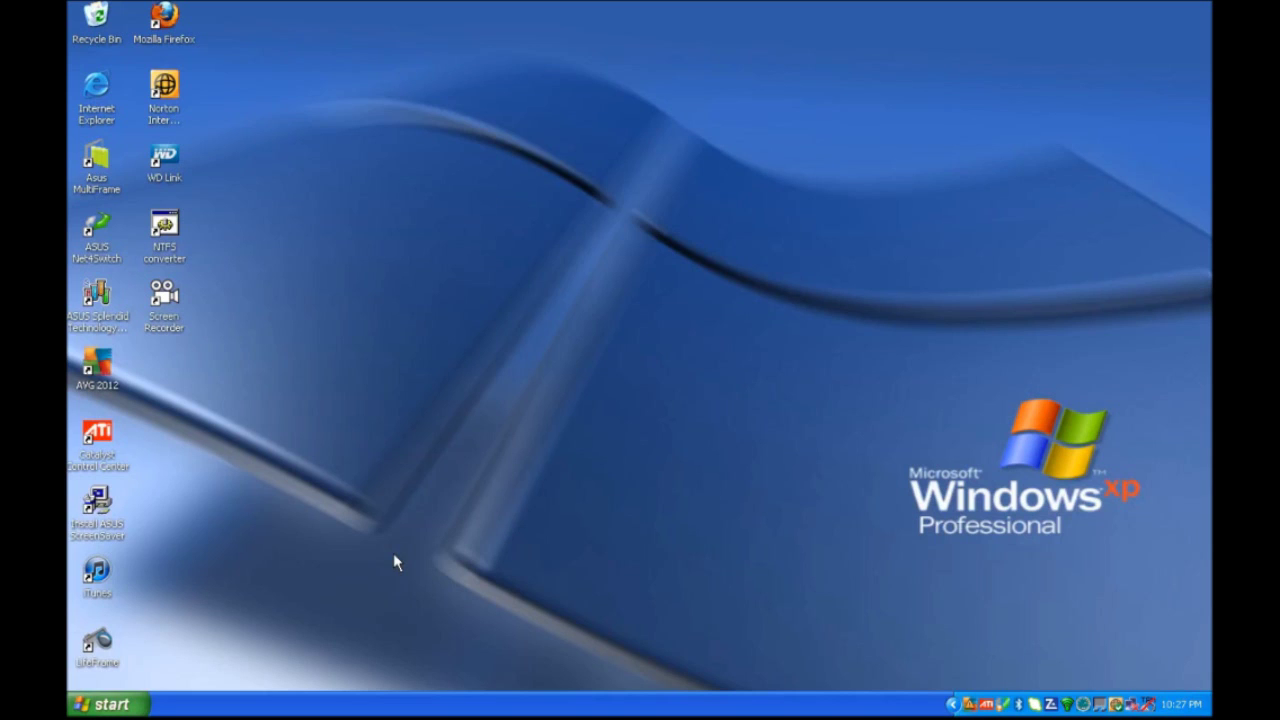
- Run msconfig and set the startup mode to Selective Startup with Load Startup Items turned off
{"action": "left_click", "coordinate": [137, 706]}
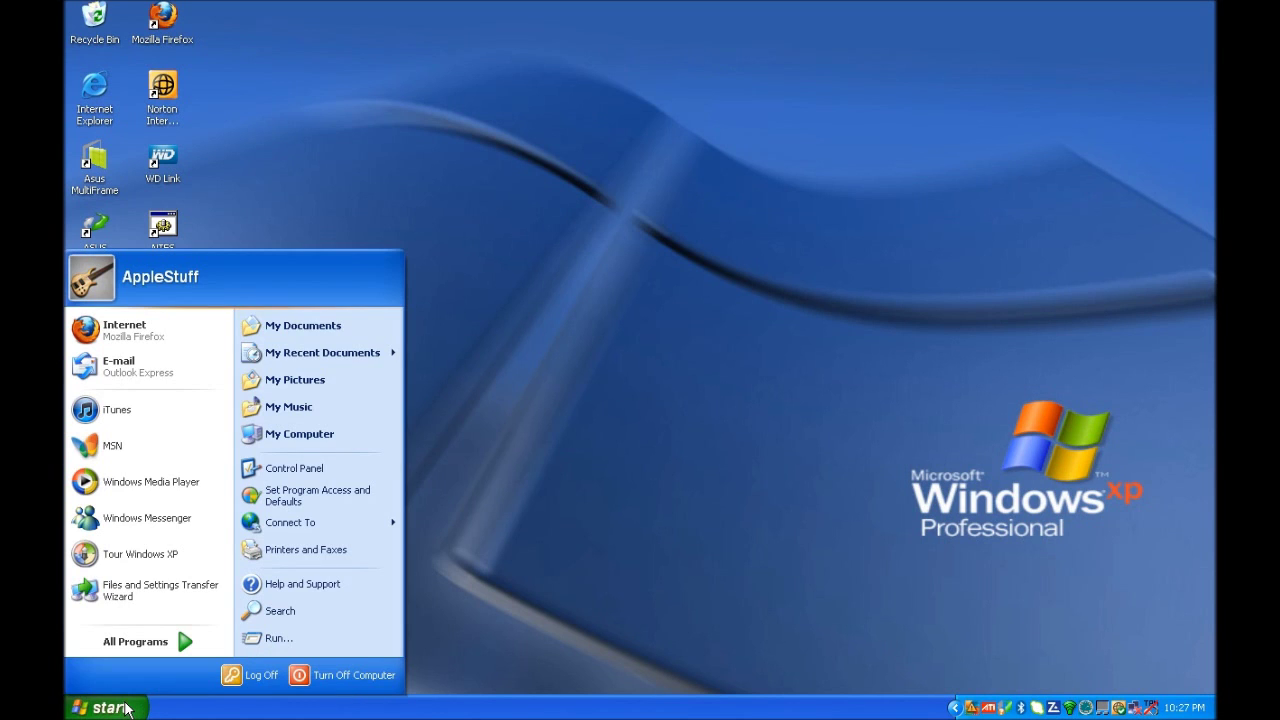
{"action": "left_click", "coordinate": [279, 637]}
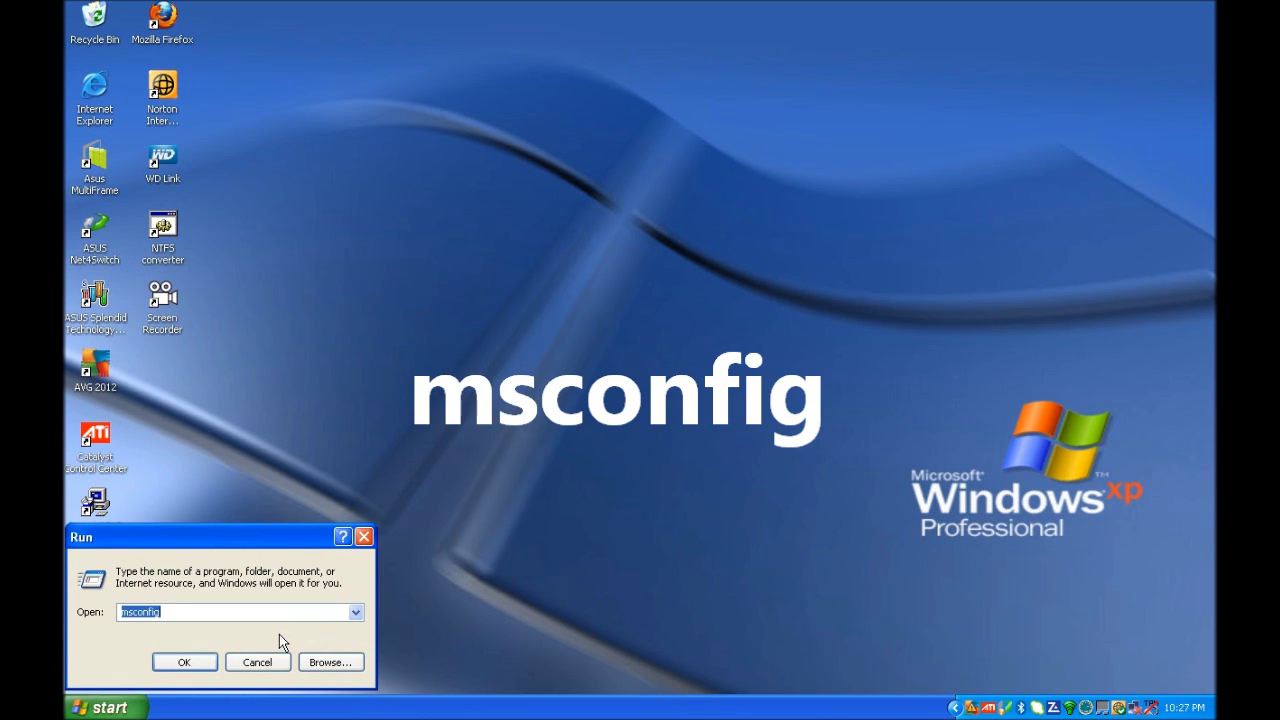
{"action": "key", "text": "Return"}
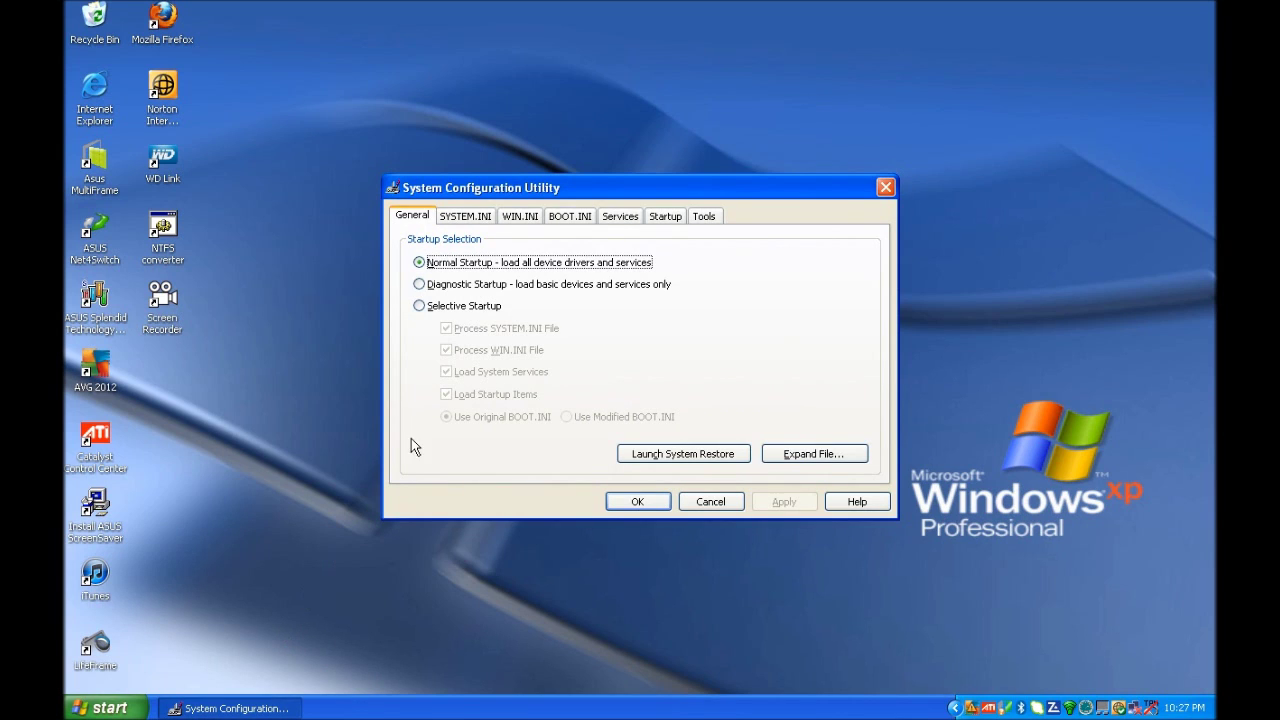
{"action": "left_click", "coordinate": [421, 306]}
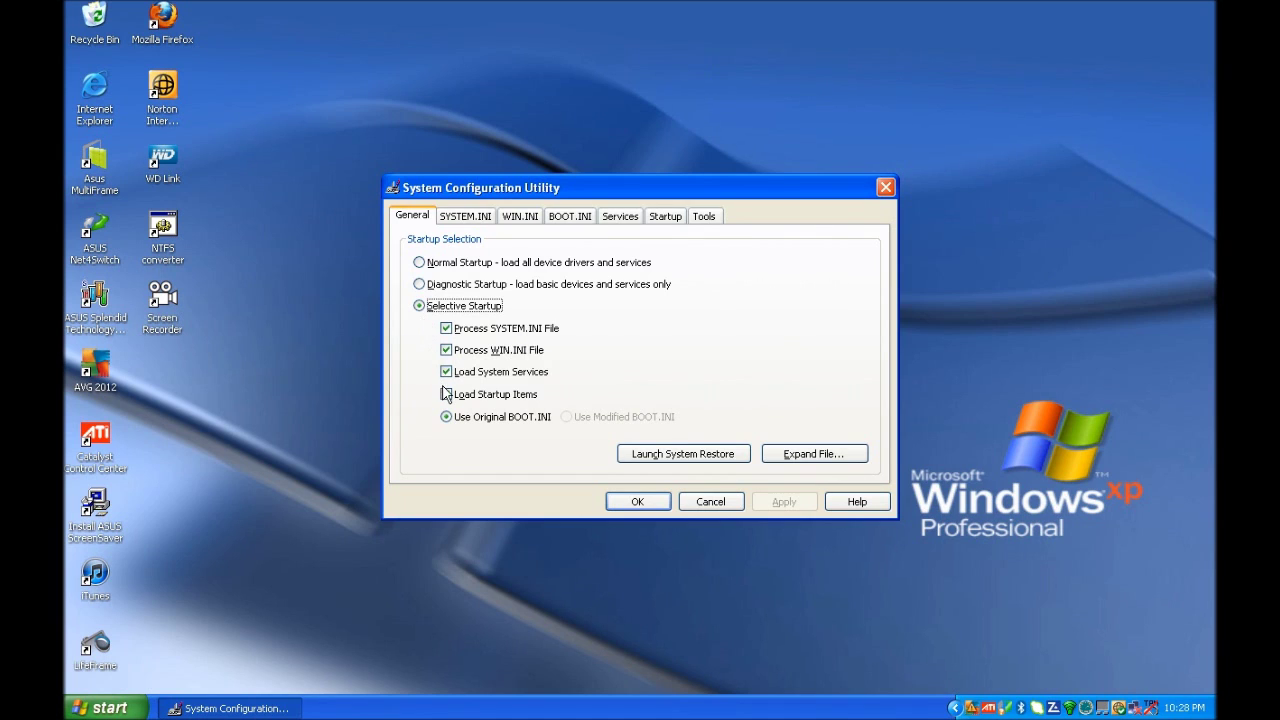
{"action": "left_click", "coordinate": [447, 395]}
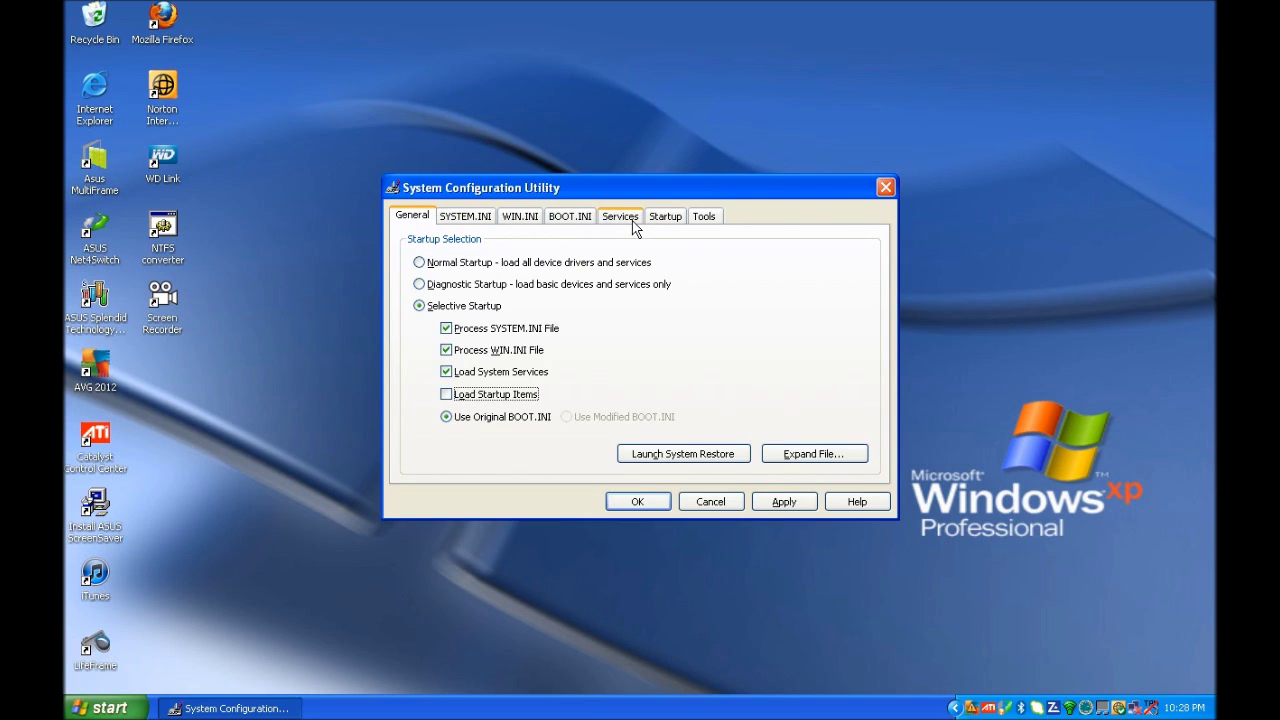
- Hide all Microsoft services in the System Configuration Utility and disable all the remaining services
{"action": "left_click", "coordinate": [632, 222]}
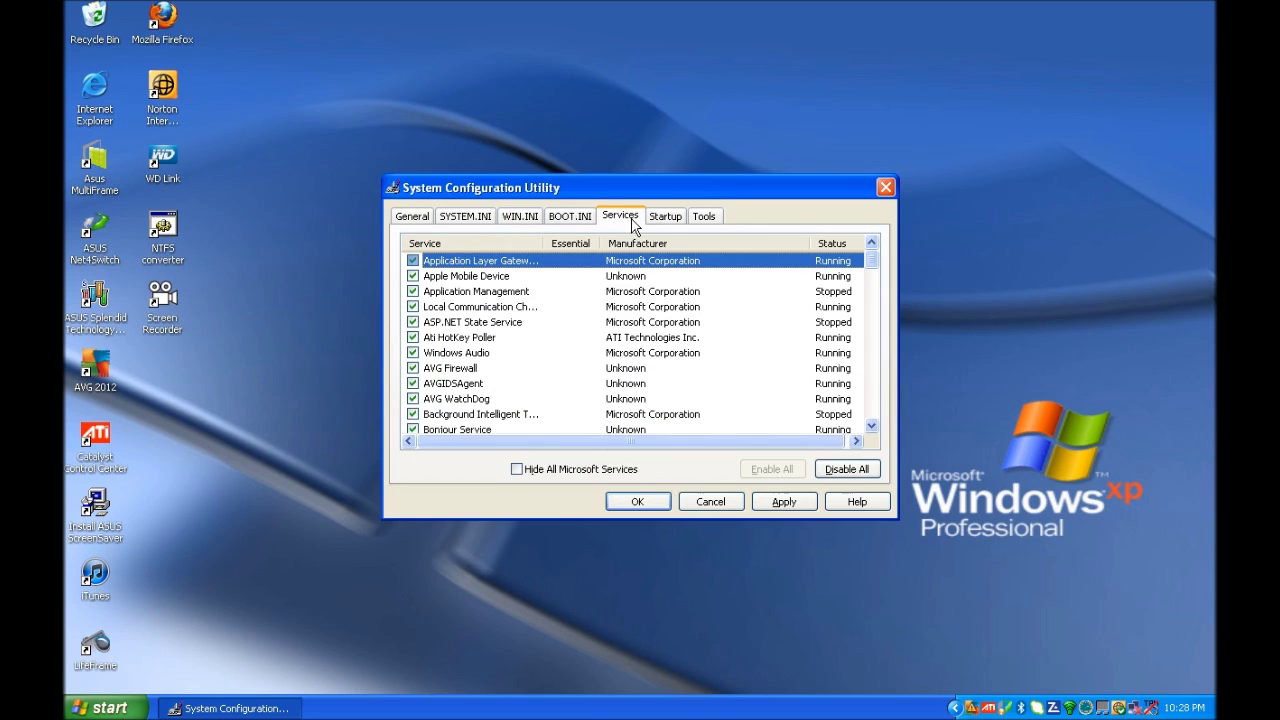
{"action": "left_click", "coordinate": [517, 469]}
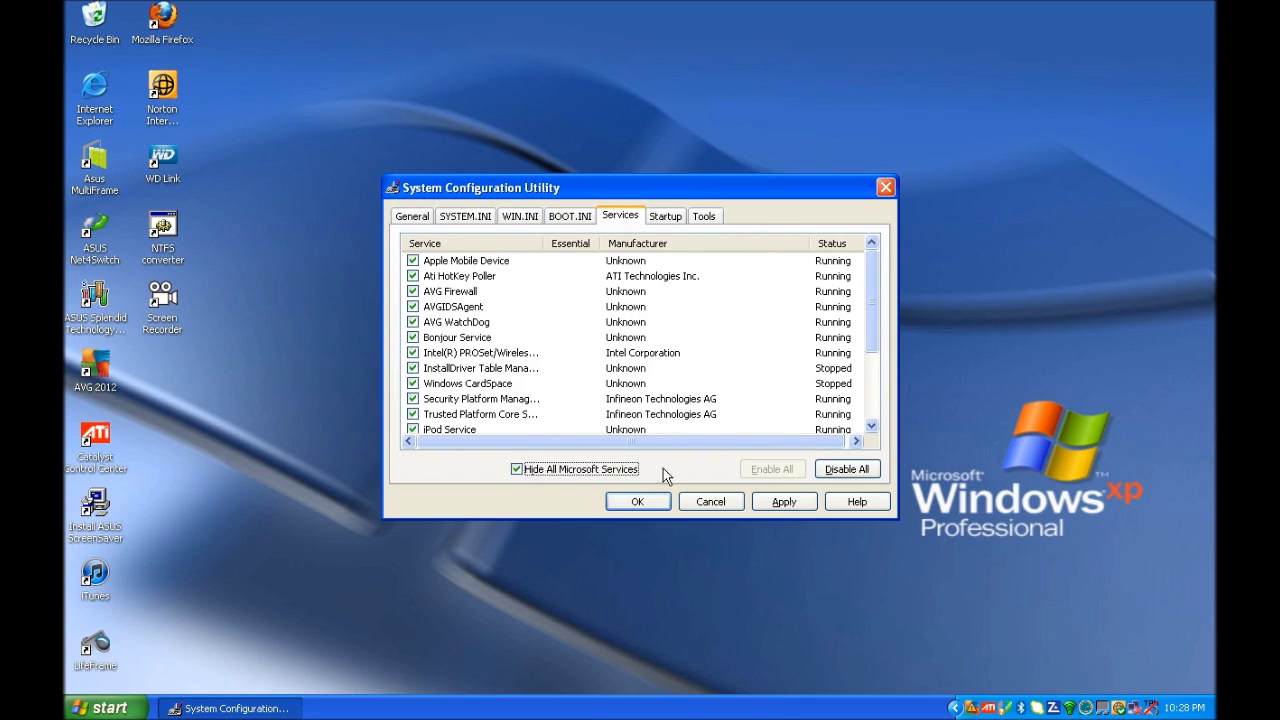
{"action": "left_click", "coordinate": [843, 471]}
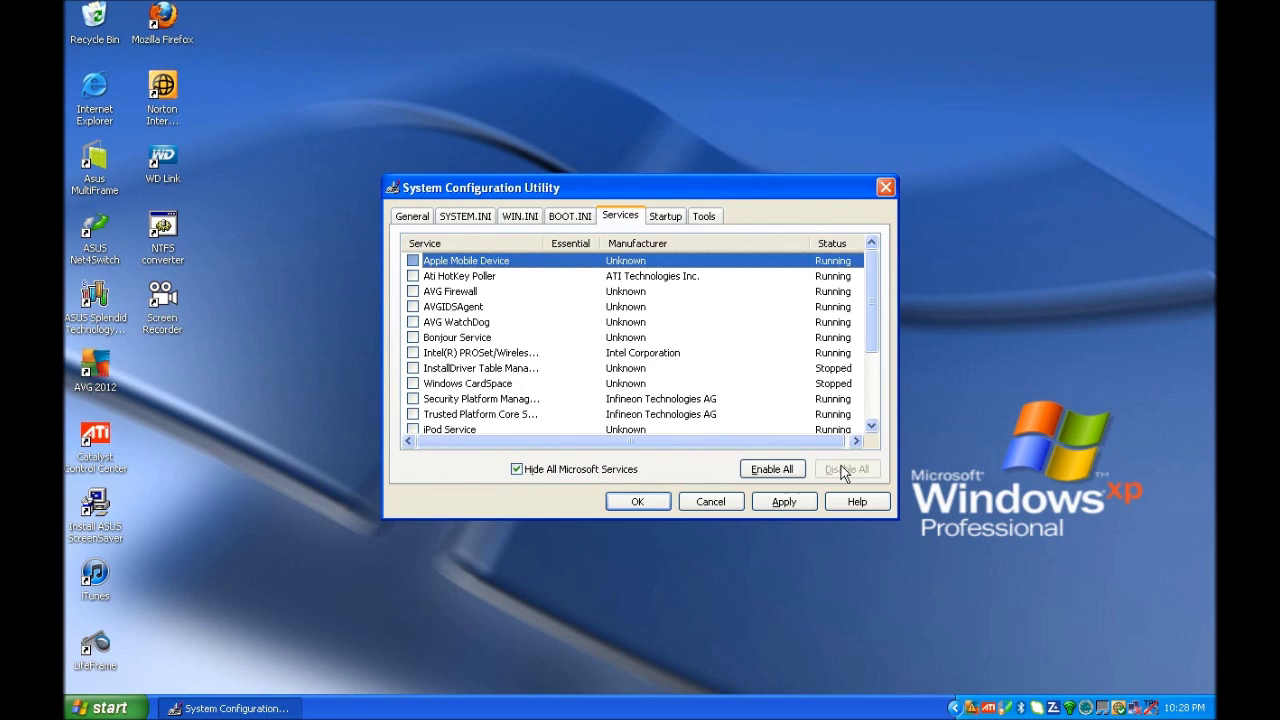
- Enable only iTunesHelper among the startup items and apply the configuration changes
{"action": "left_click", "coordinate": [668, 217]}
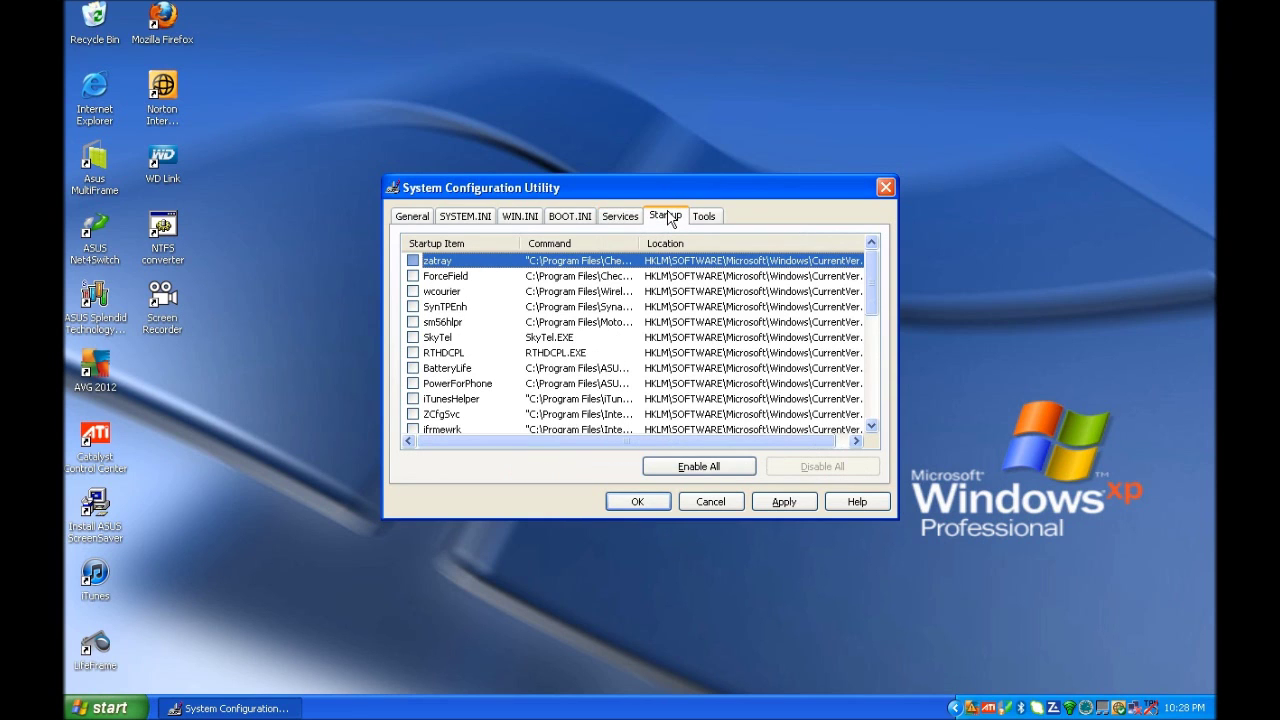
{"action": "left_click", "coordinate": [414, 399]}
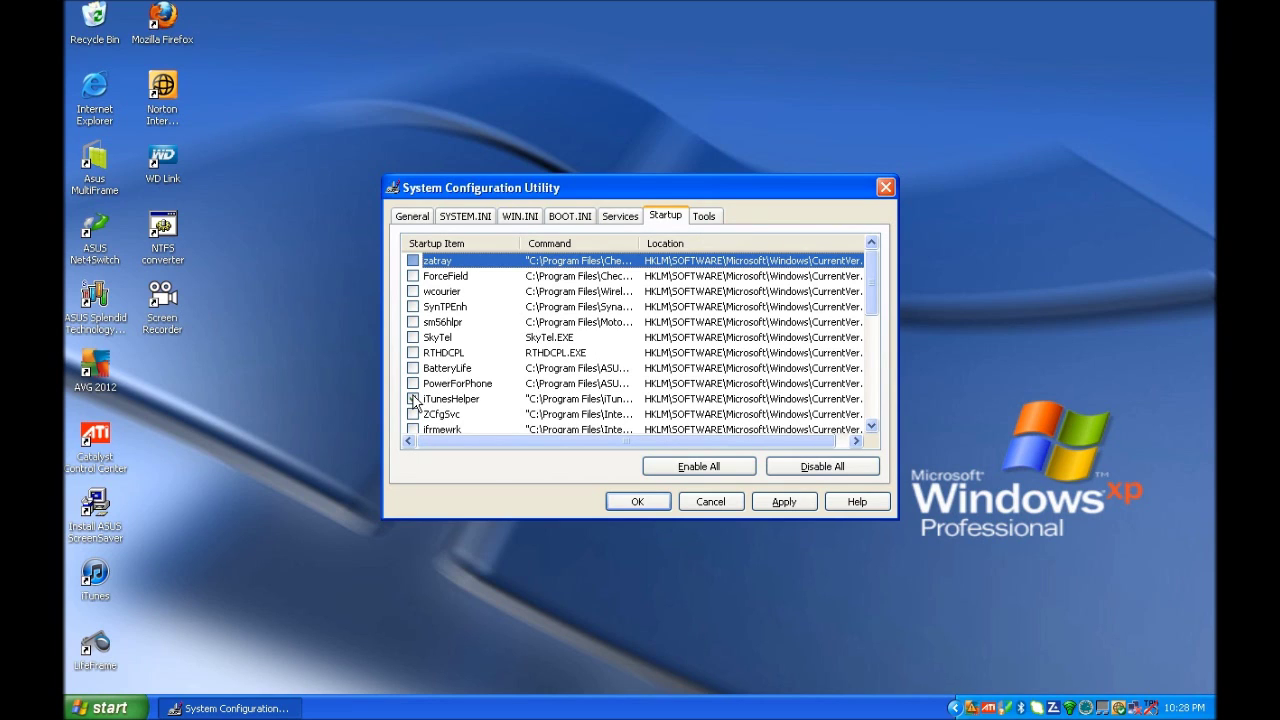
{"action": "left_click", "coordinate": [785, 503]}
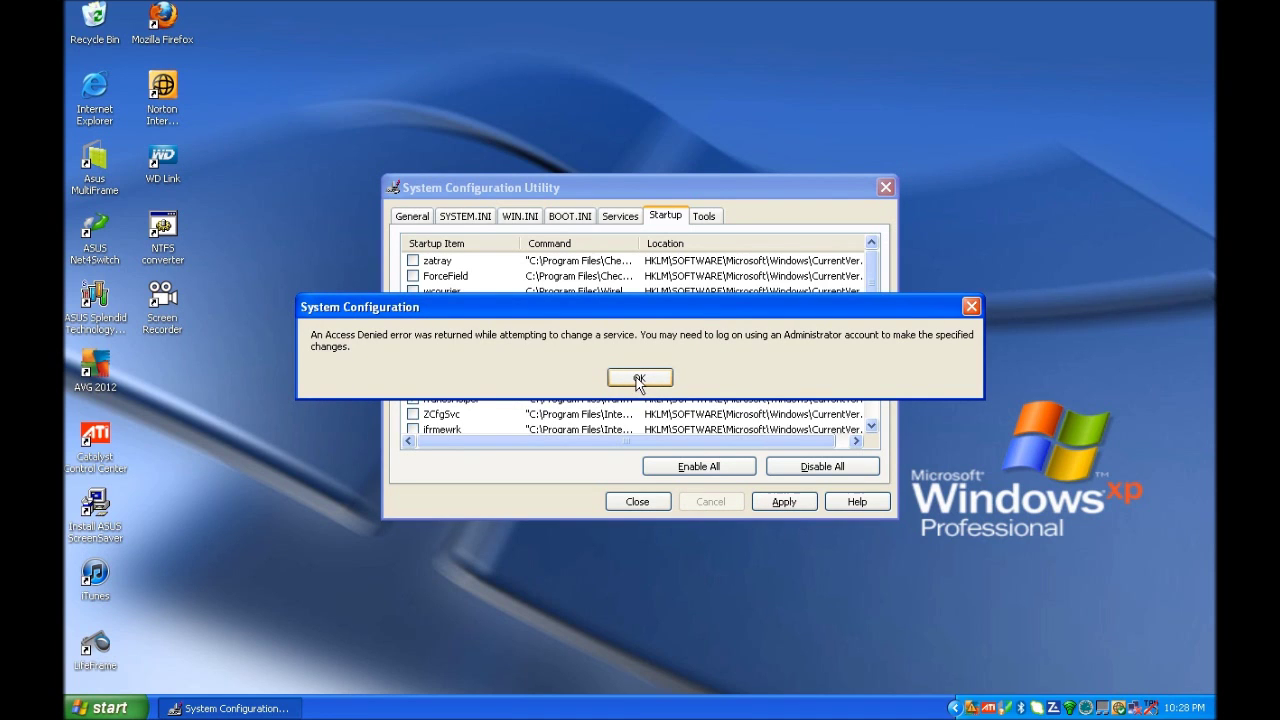
{"action": "left_click", "coordinate": [639, 379]}
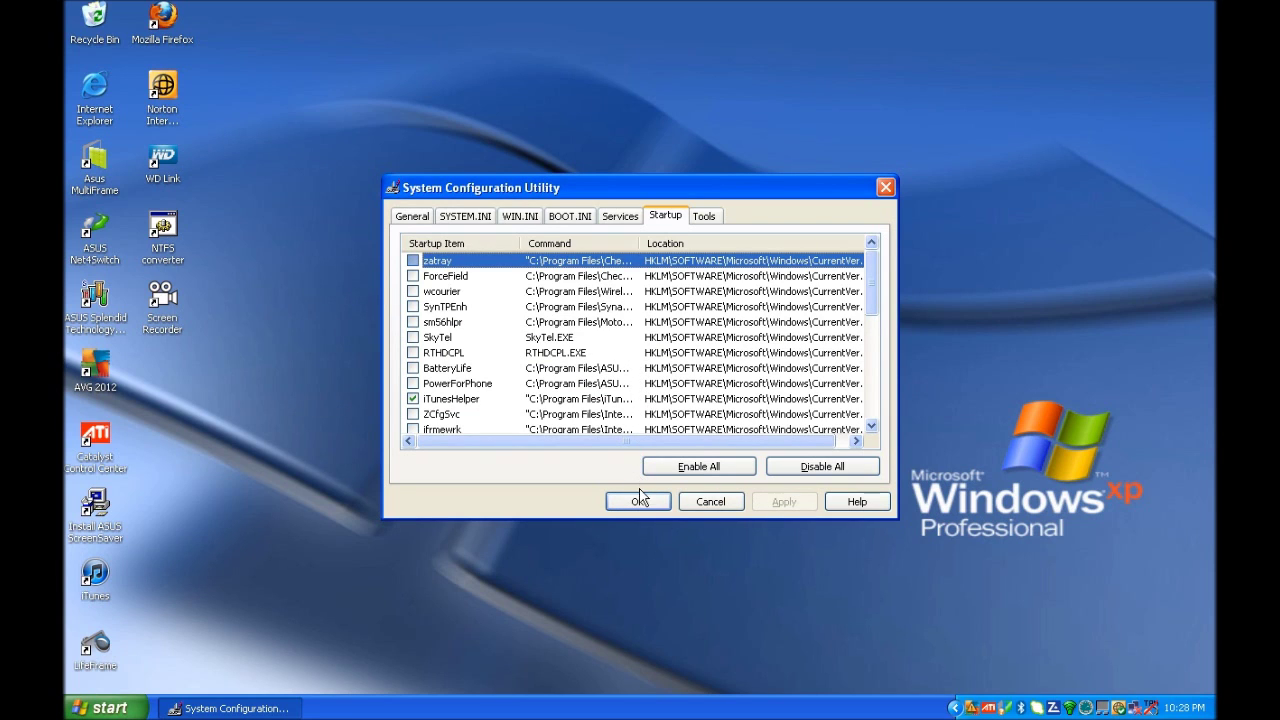
- Accept and close the System Configuration Utility, and restart the computer so the startup changes take effect
{"action": "left_click", "coordinate": [637, 501]}
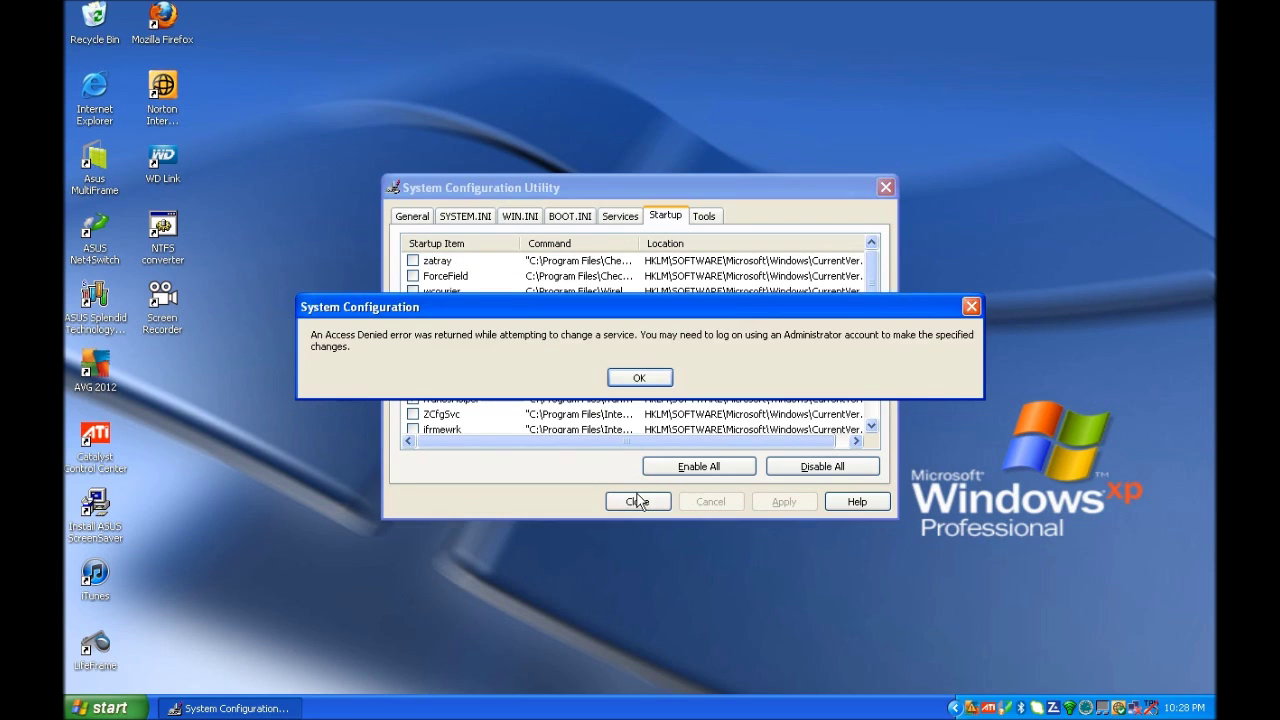
{"action": "left_click", "coordinate": [639, 378]}
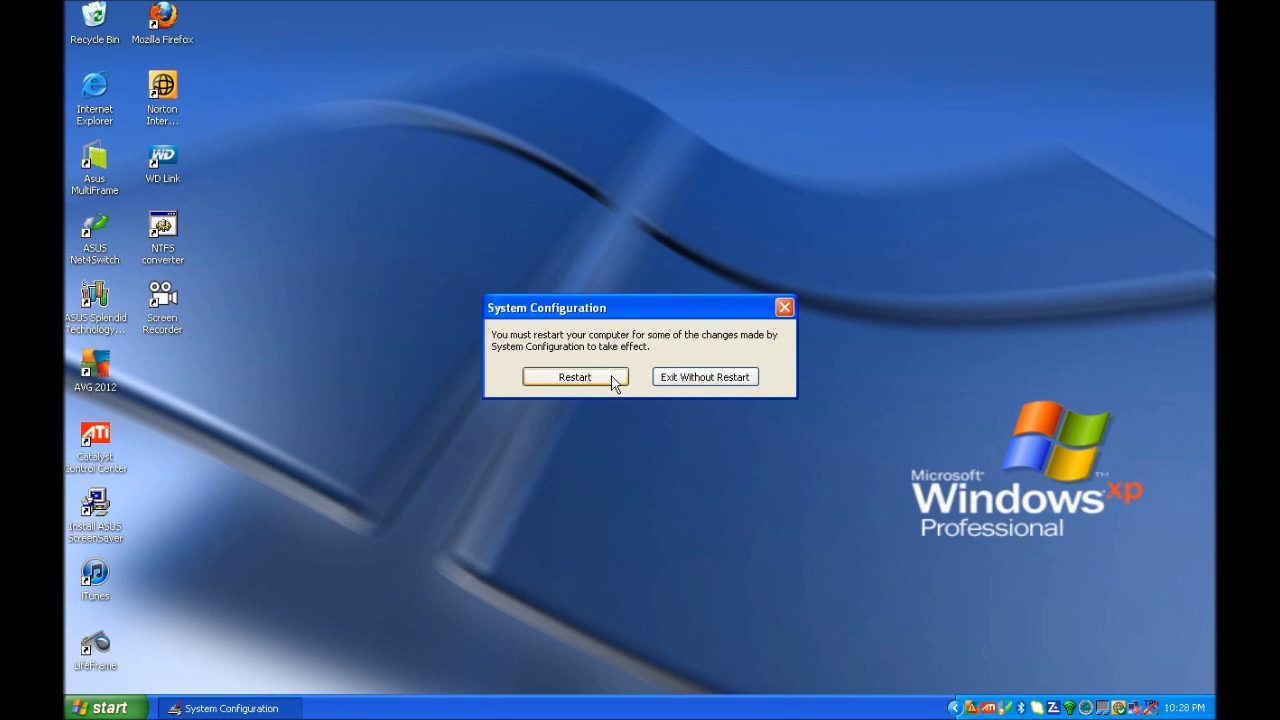
{"action": "left_click", "coordinate": [575, 377]}
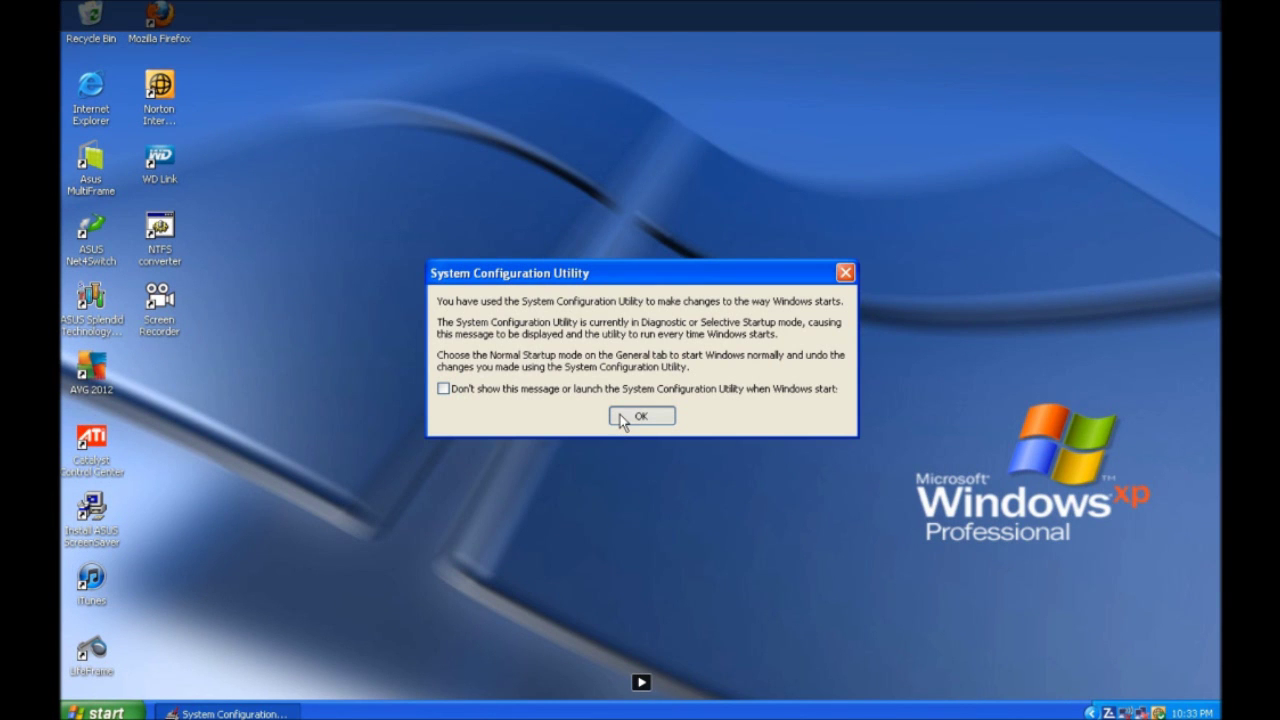
- Check which startup items are enabled after the restart, close the System Configuration Utility and view the hidden notification icons
{"action": "left_click", "coordinate": [620, 415]}
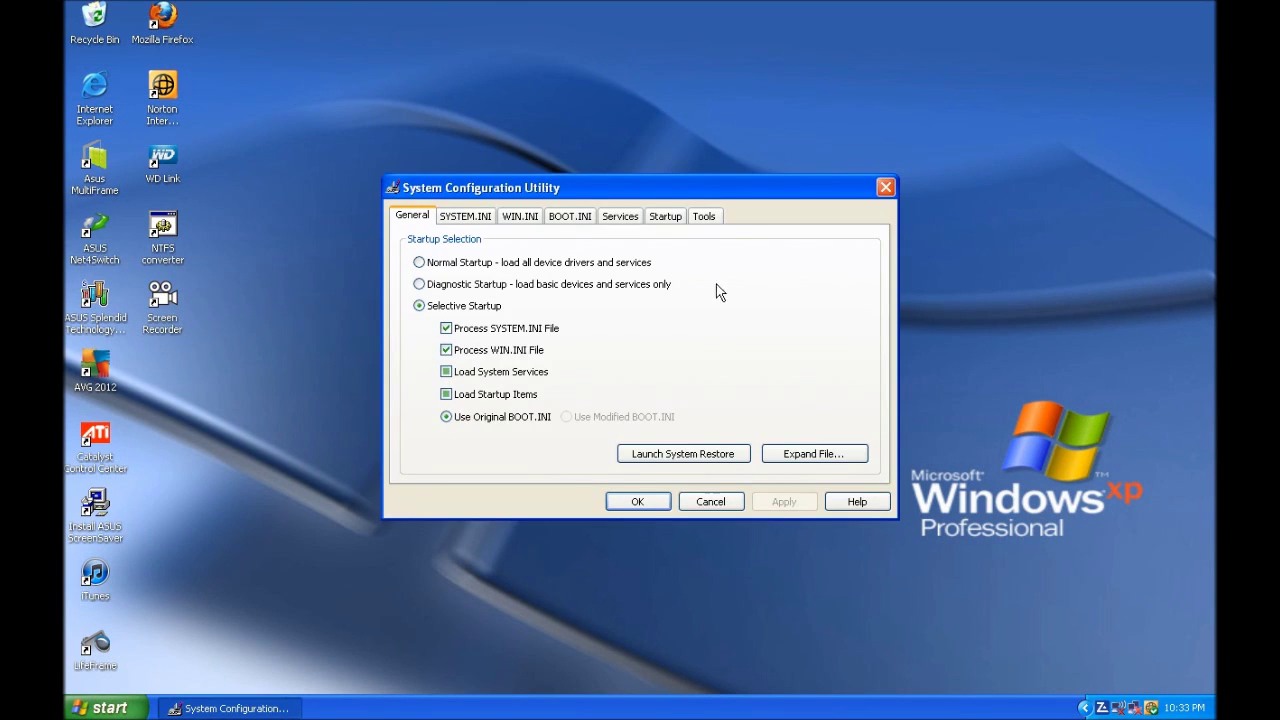
{"action": "left_click", "coordinate": [673, 216]}
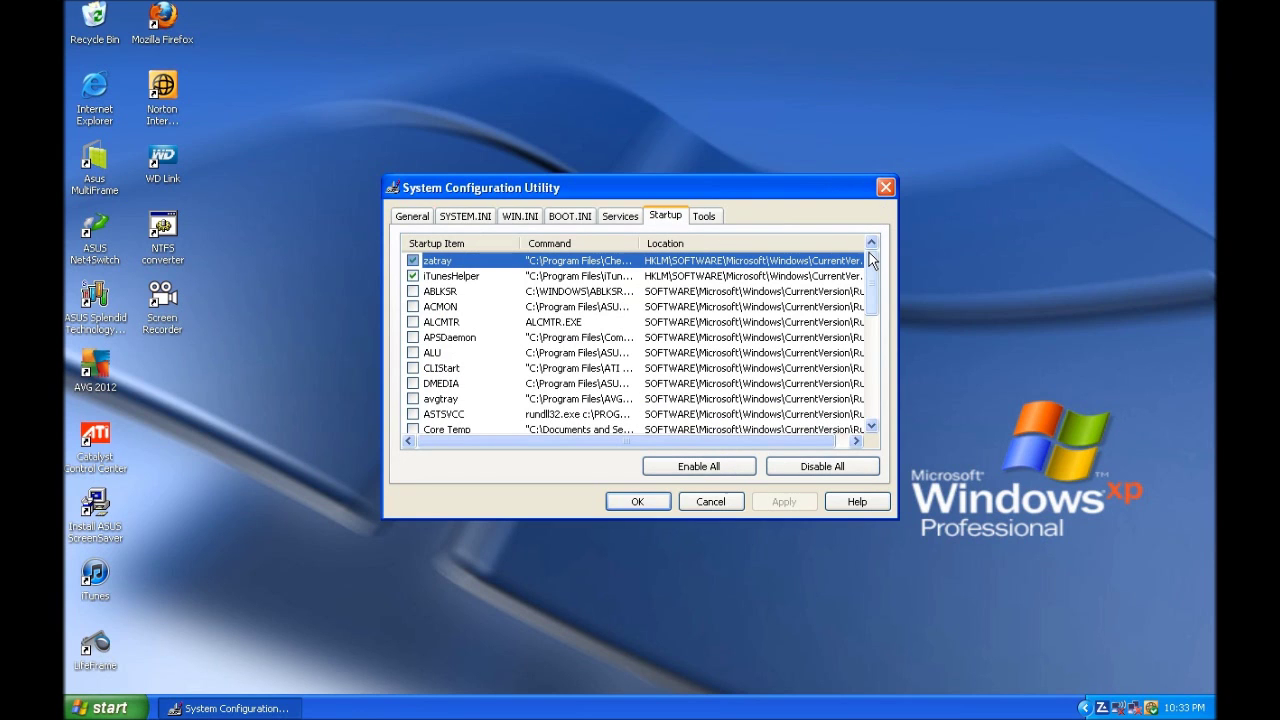
{"action": "mouse_move", "coordinate": [870, 260]}
{"action": "left_mouse_down"}
{"action": "mouse_move", "coordinate": [872, 374]}
{"action": "mouse_move", "coordinate": [868, 260]}
{"action": "left_mouse_up"}
{"action": "left_click", "coordinate": [885, 188]}
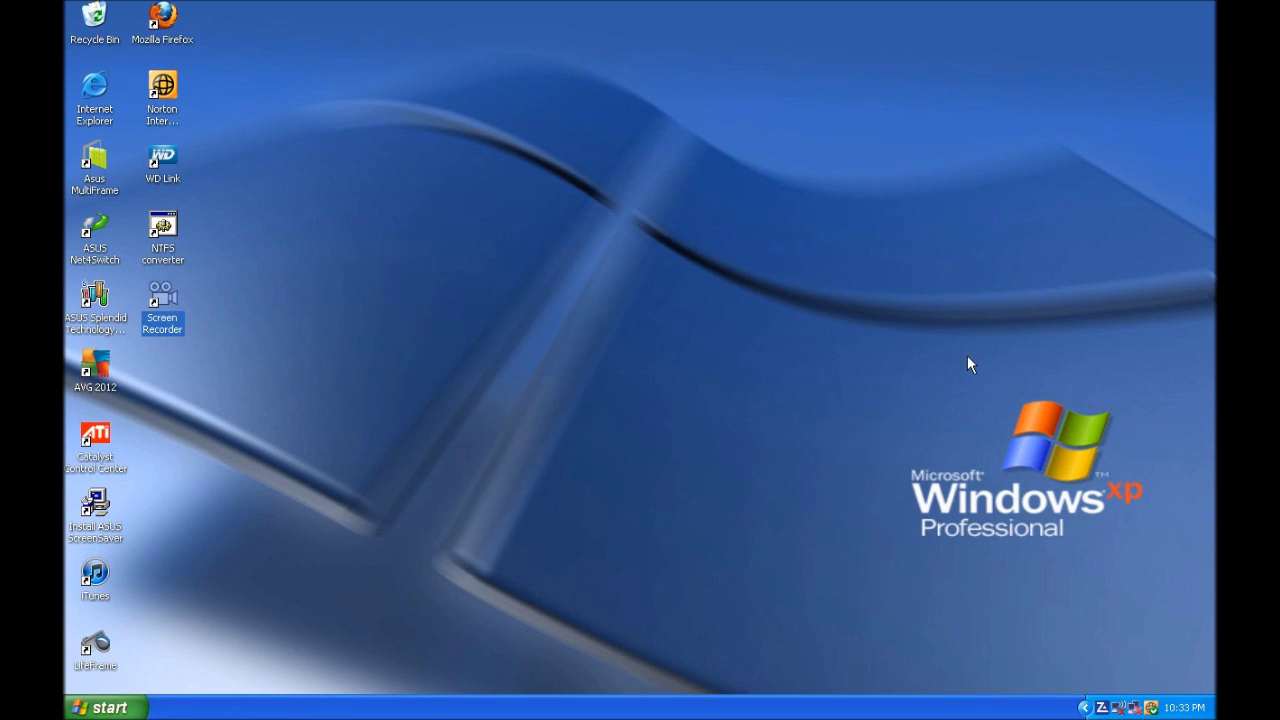
{"action": "left_click", "coordinate": [1084, 707]}
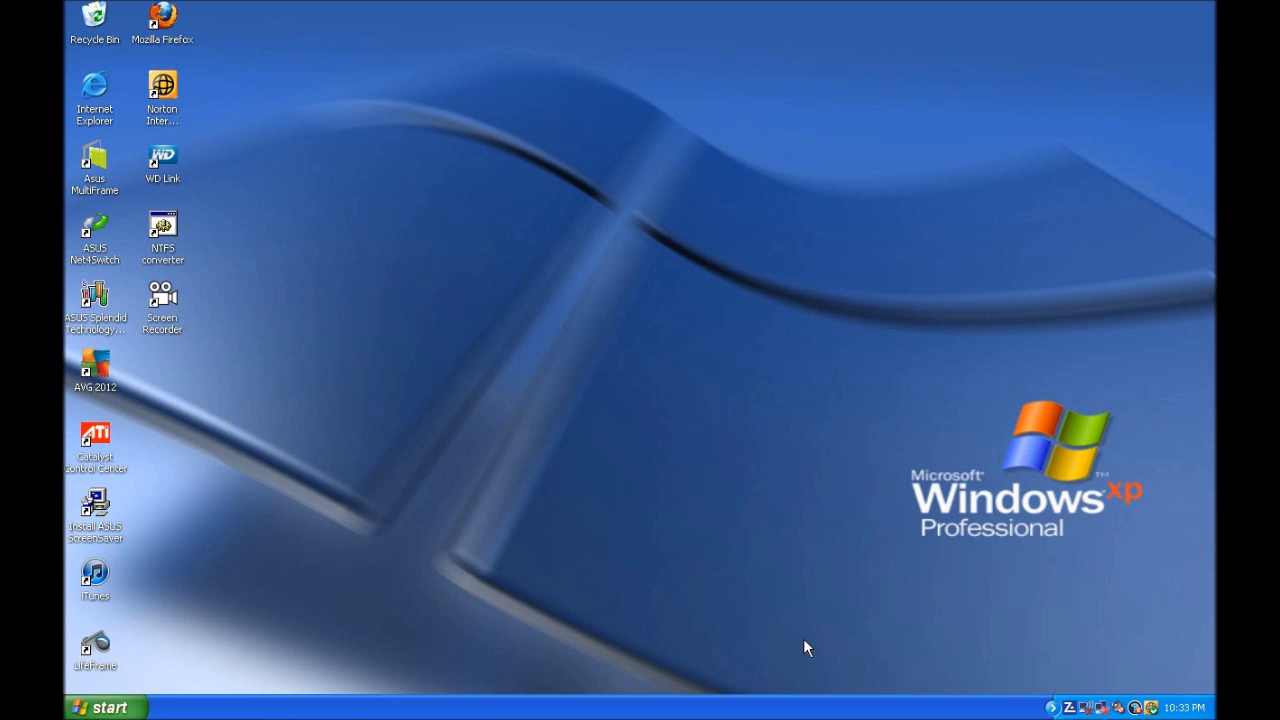
- Open Add or Remove Programs from the Control Panel
{"action": "left_click", "coordinate": [87, 710]}
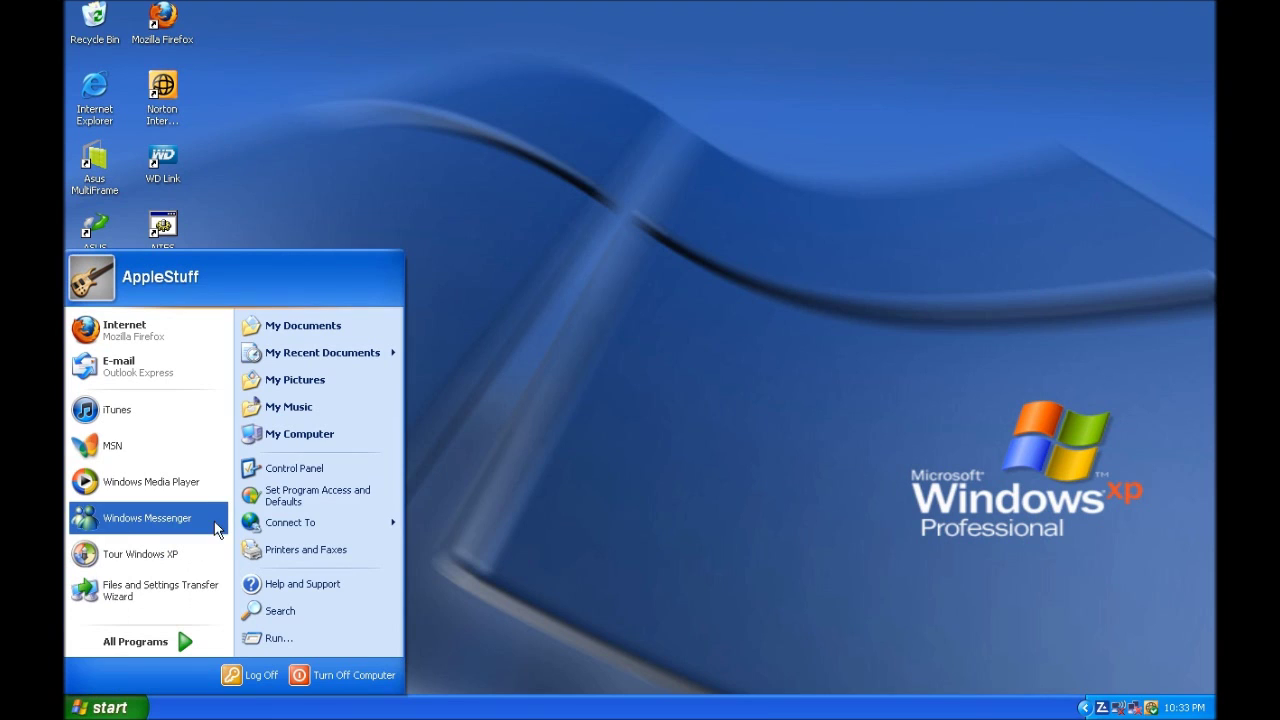
{"action": "left_click", "coordinate": [257, 470]}
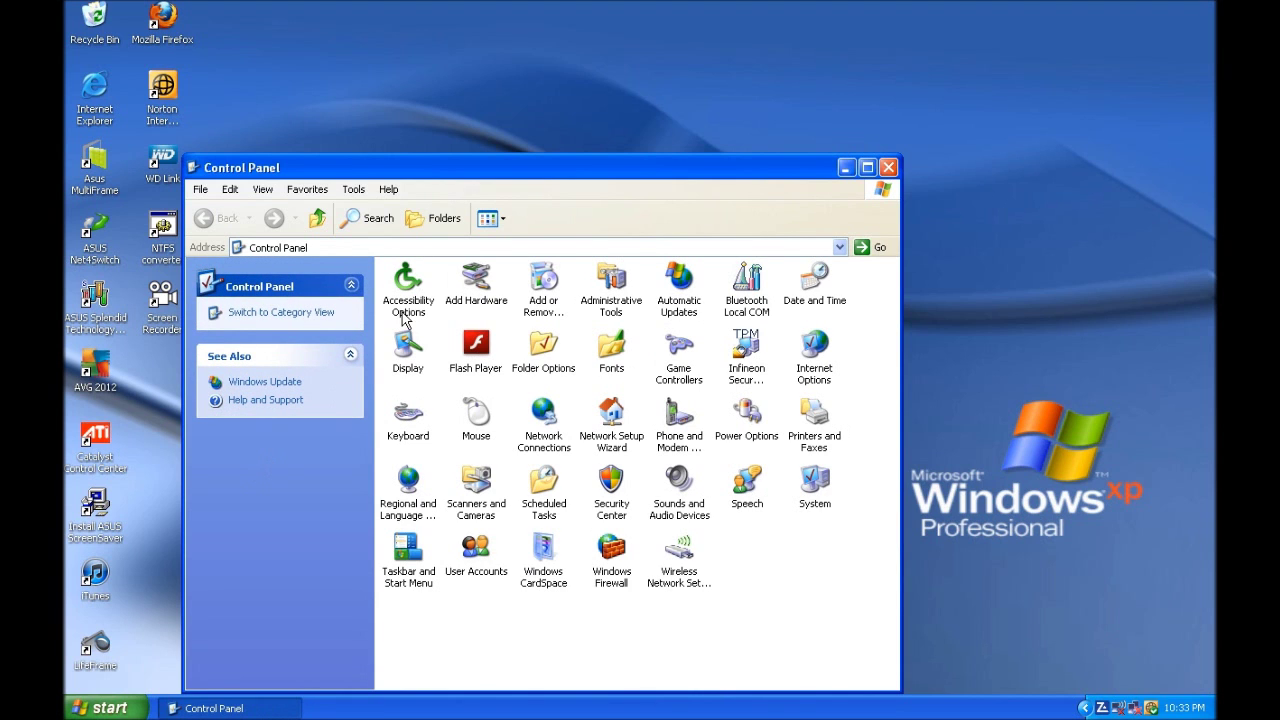
{"action": "left_click", "coordinate": [544, 290]}
{"action": "double_click", "coordinate": [543, 290]}
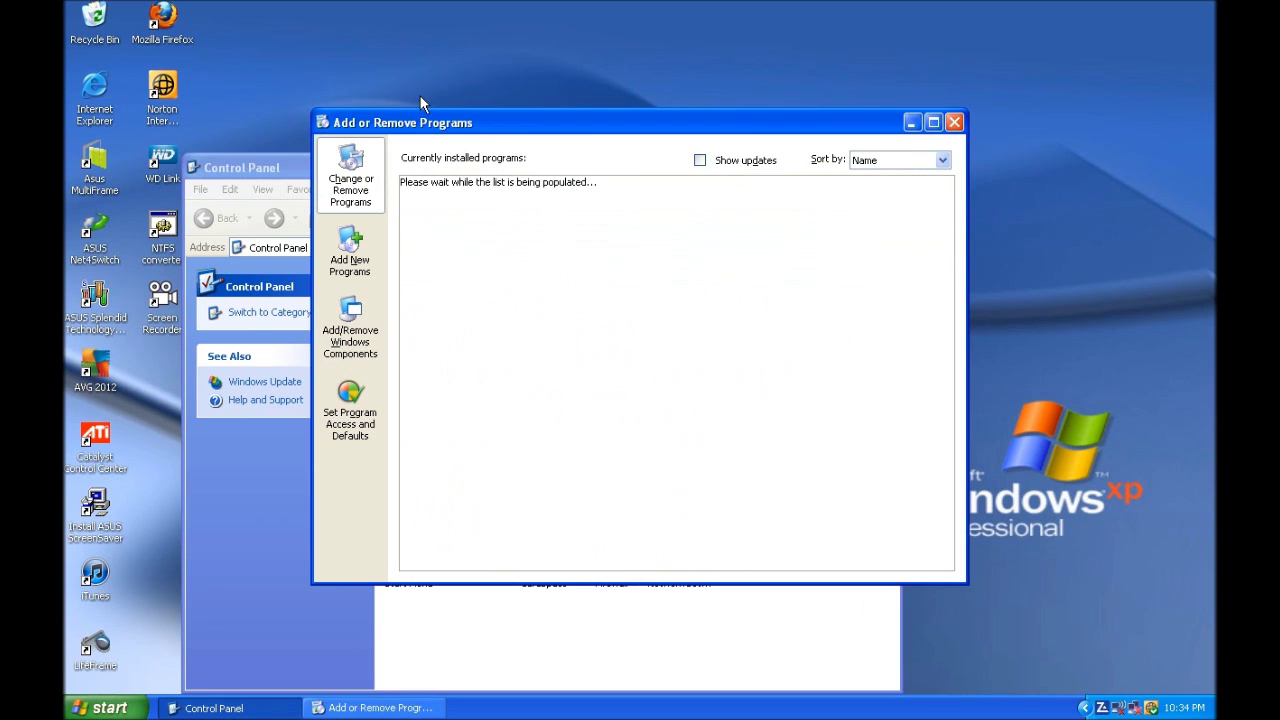
- Switch the Control Panel to Category View, and bring Add or Remove Programs back to the front, fully on screen
{"action": "left_click_drag", "start_coordinate": [422, 122], "coordinate": [898, 146]}
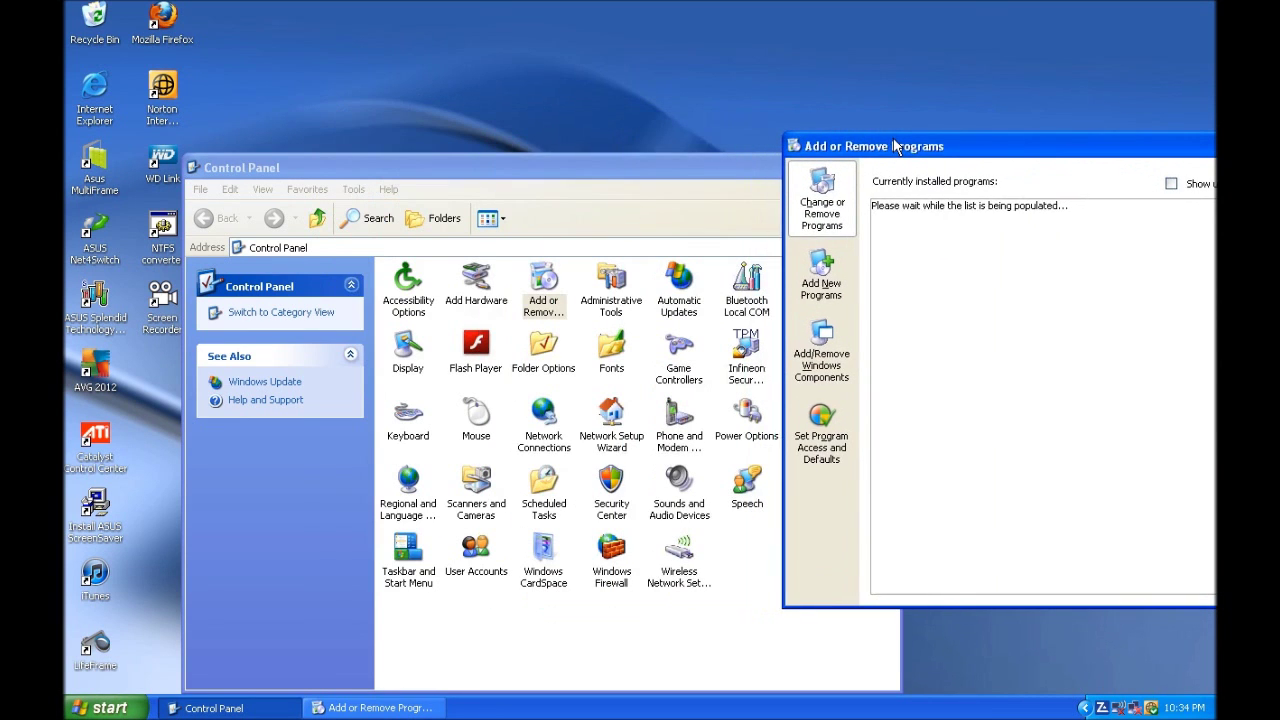
{"action": "left_click", "coordinate": [409, 171]}
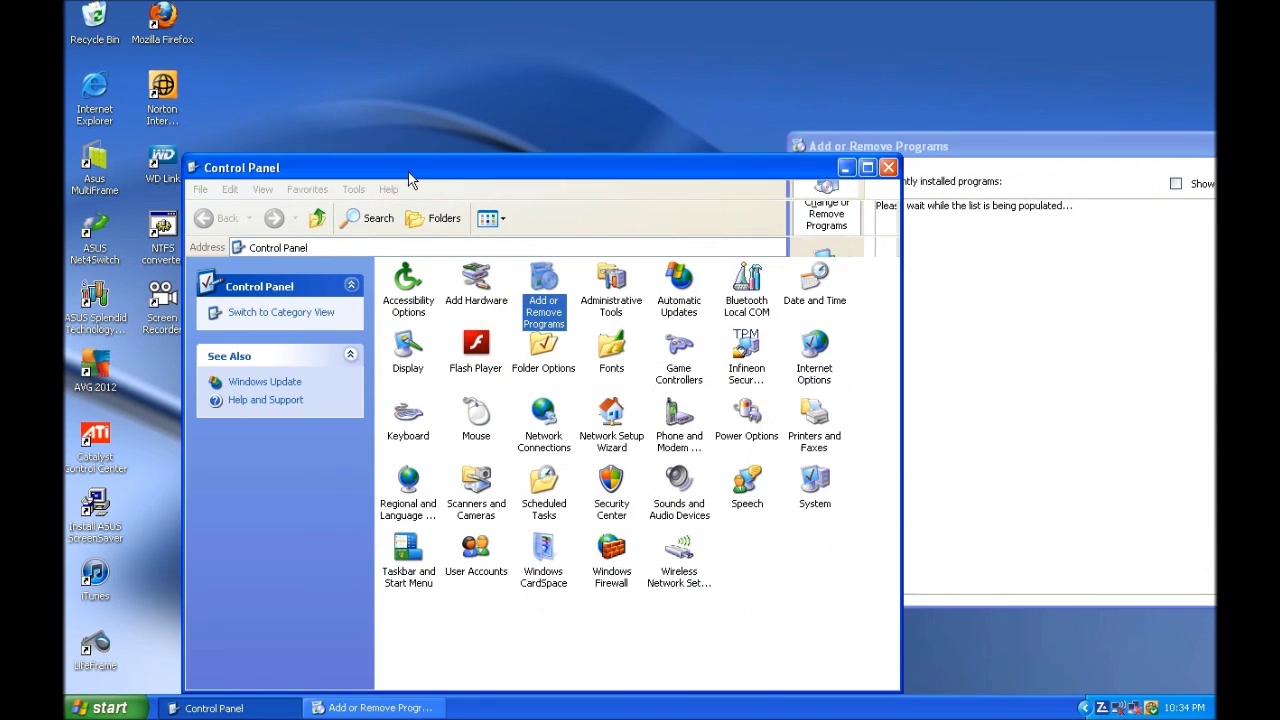
{"action": "left_click", "coordinate": [302, 314]}
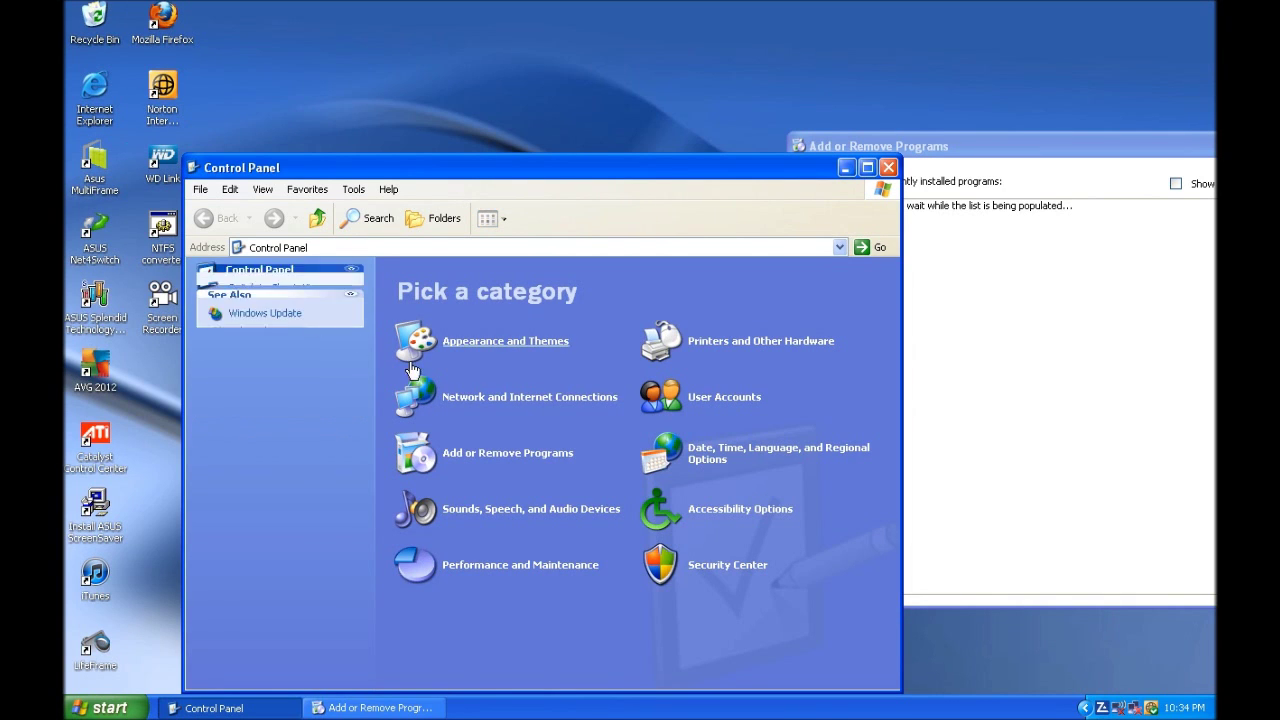
{"action": "left_click", "coordinate": [483, 455]}
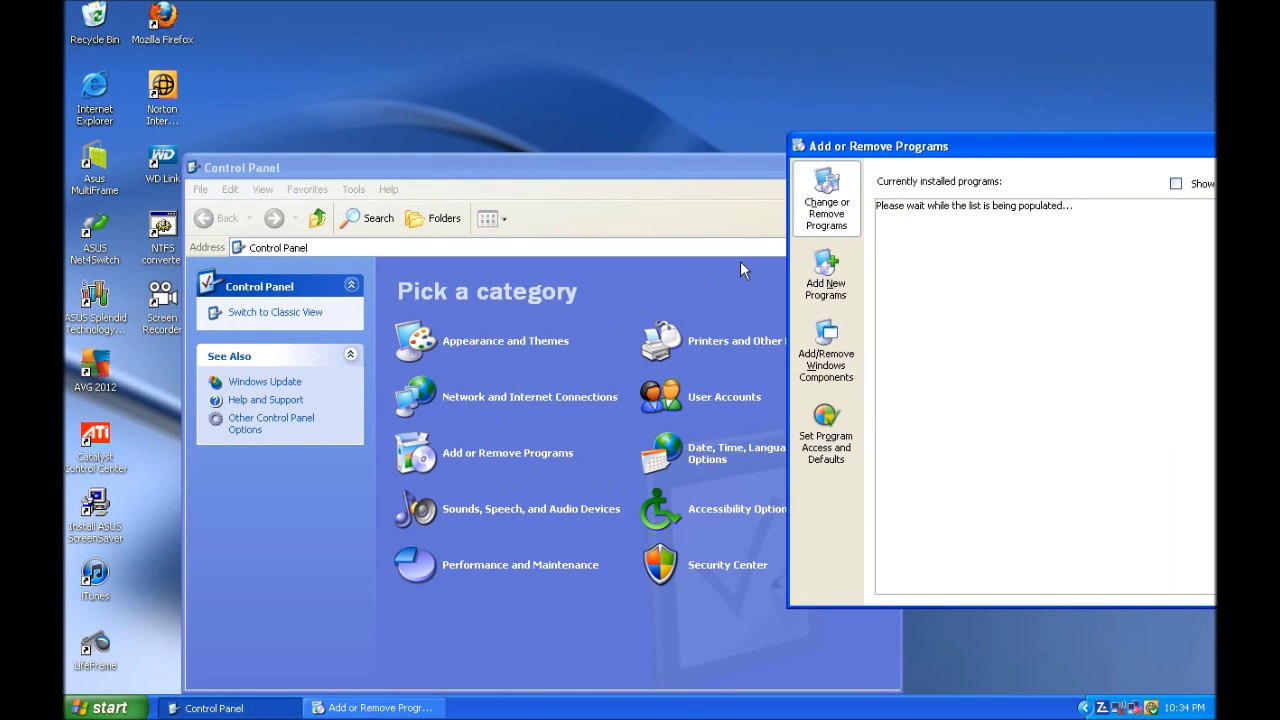
{"action": "left_click_drag", "start_coordinate": [1000, 146], "coordinate": [636, 136]}
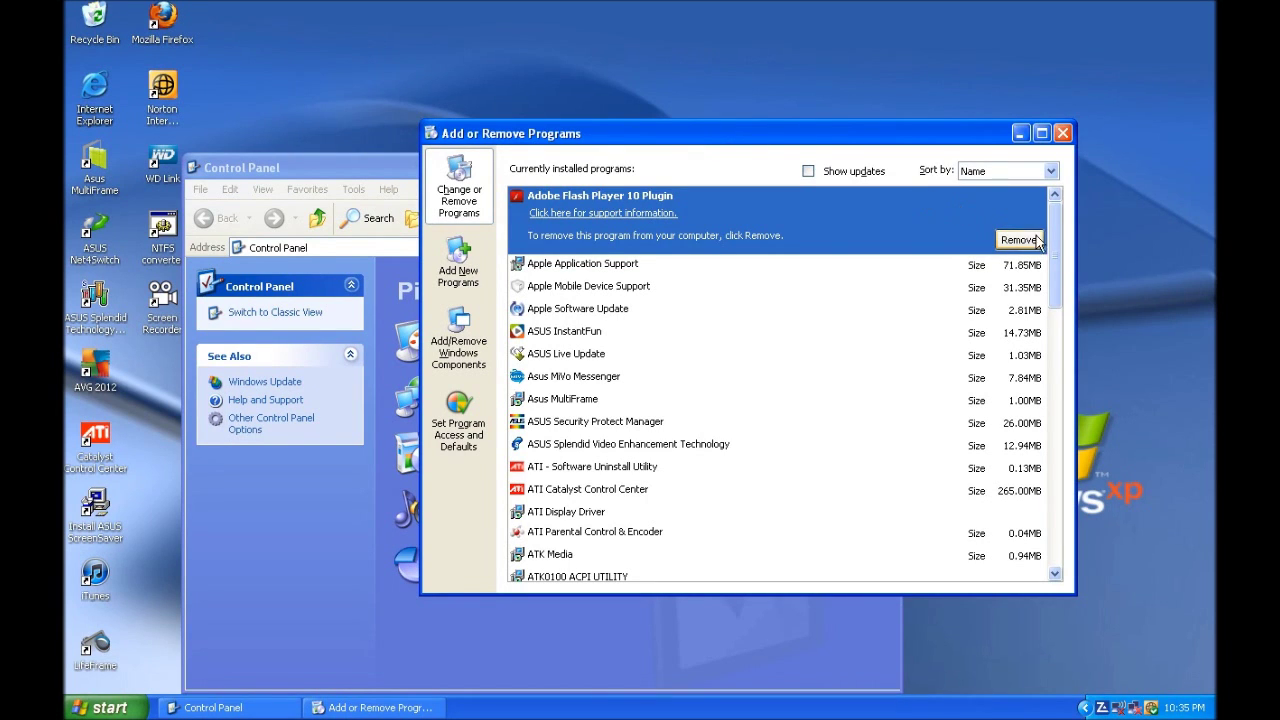
- Find Norton Internet Security in the installed programs and launch its Change/Remove process
{"action": "left_click_drag", "start_coordinate": [1058, 250], "coordinate": [1054, 415]}
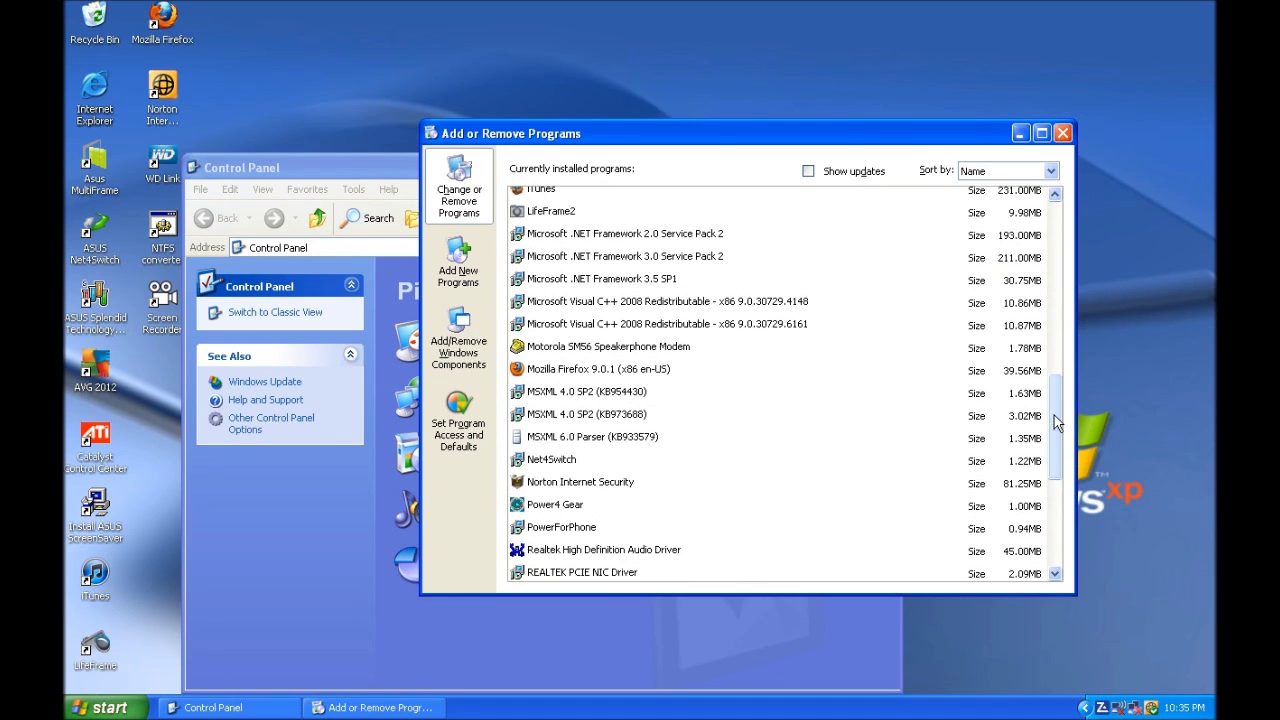
{"action": "left_click", "coordinate": [616, 480]}
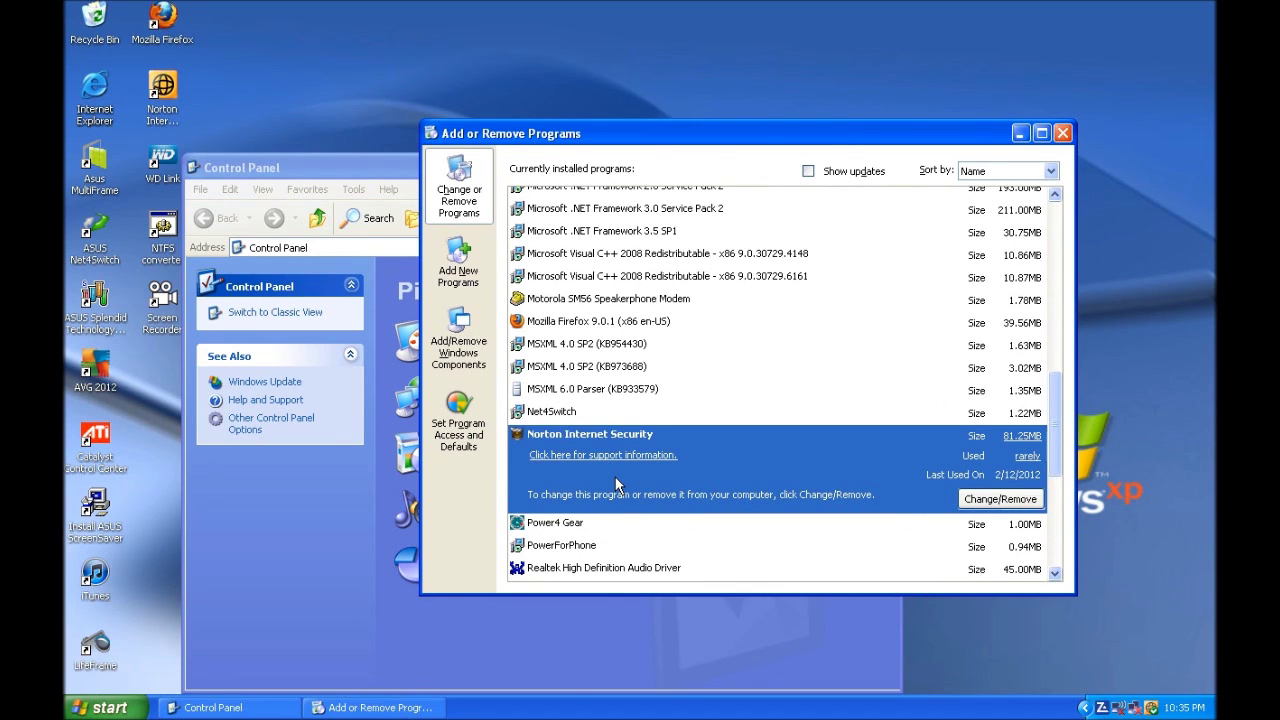
{"action": "left_click", "coordinate": [990, 499]}
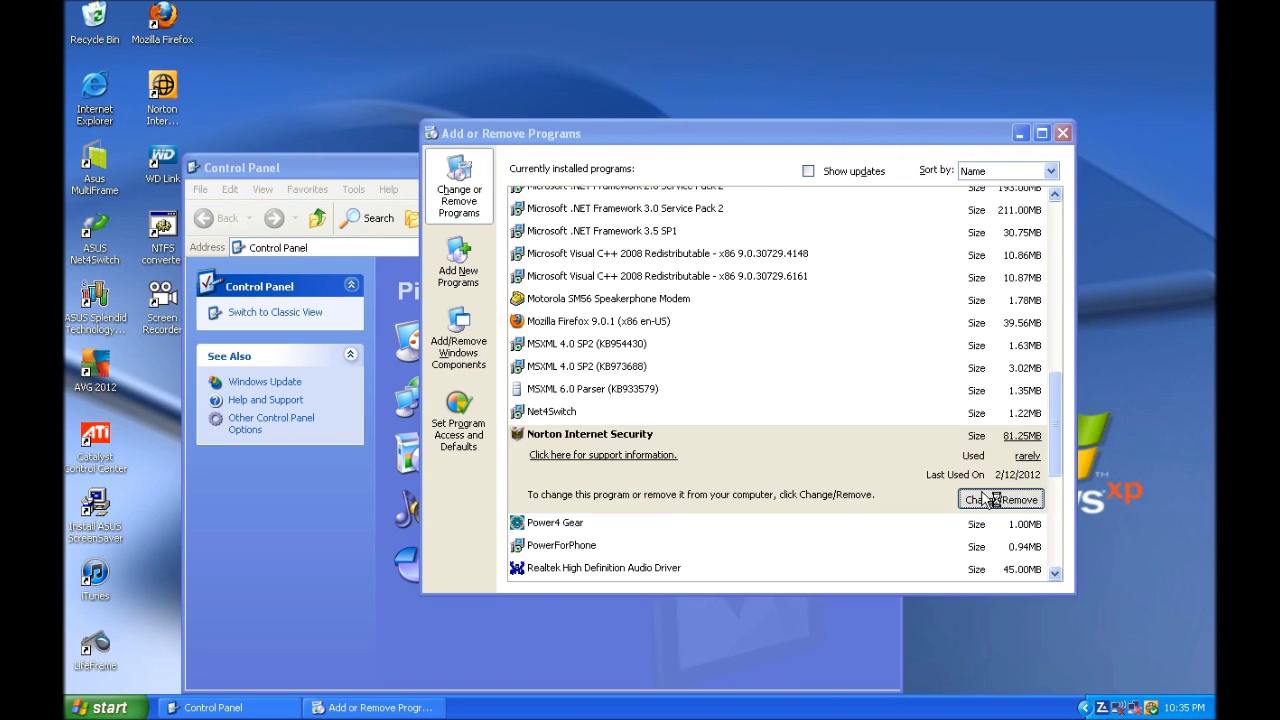